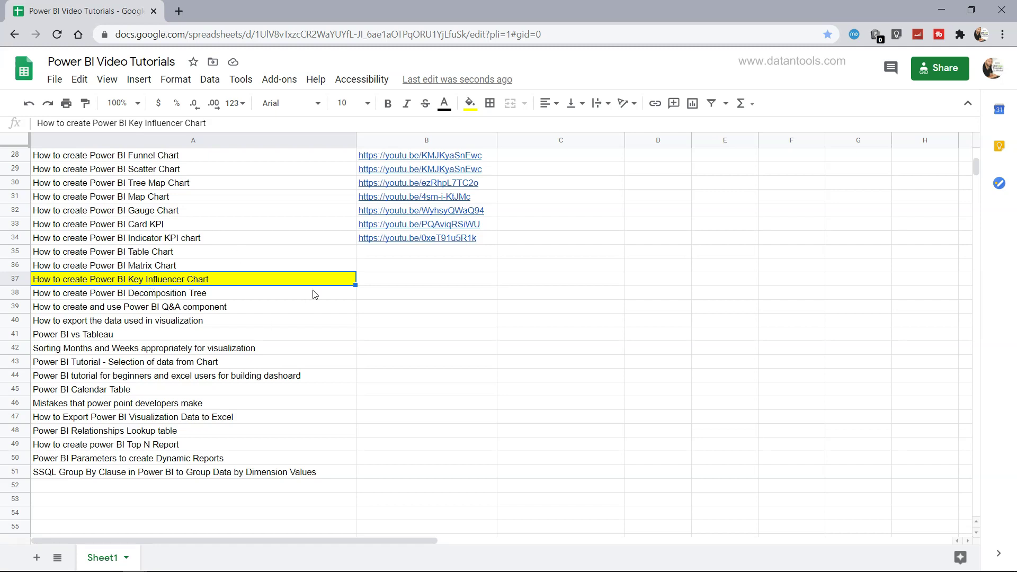
pyautogui.scroll(2, 315, 294)
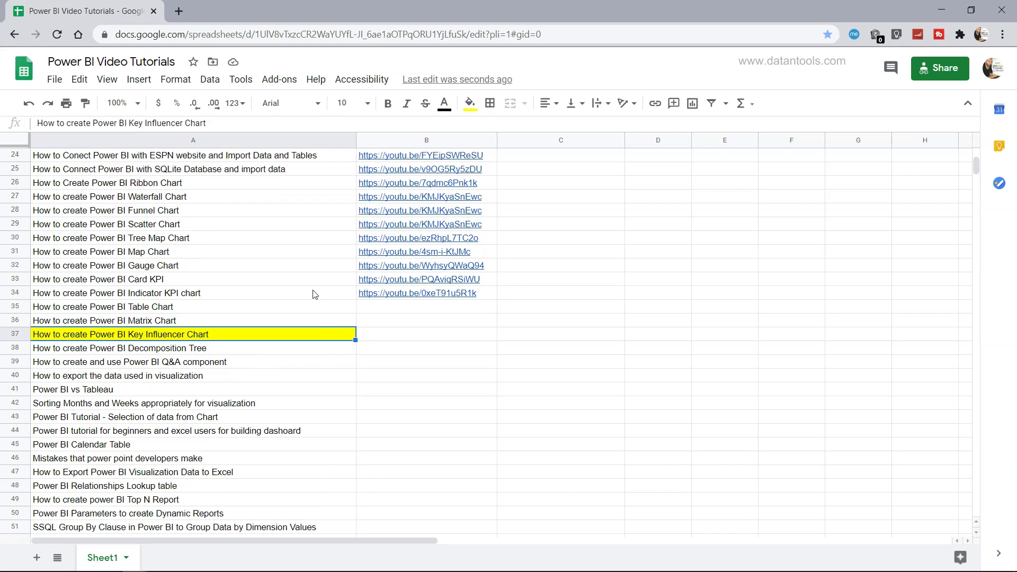
pyautogui.scroll(9, 315, 294)
pyautogui.scroll(3, 315, 294)
pyautogui.scroll(-11, 314, 294)
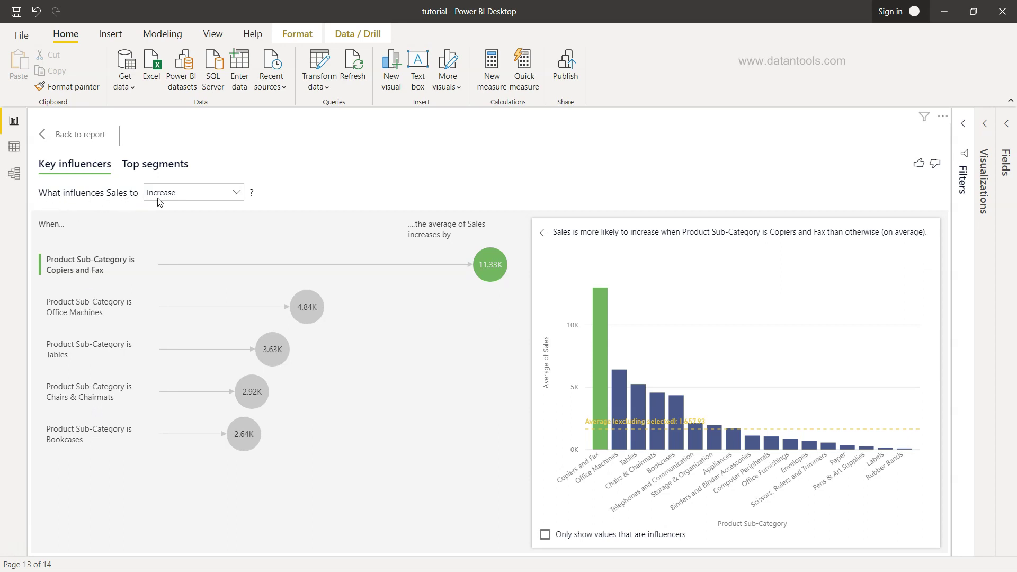
# - Review the influencers of a Sales decrease and the top segments in the existing key influencers visual
pyautogui.click(181, 195)
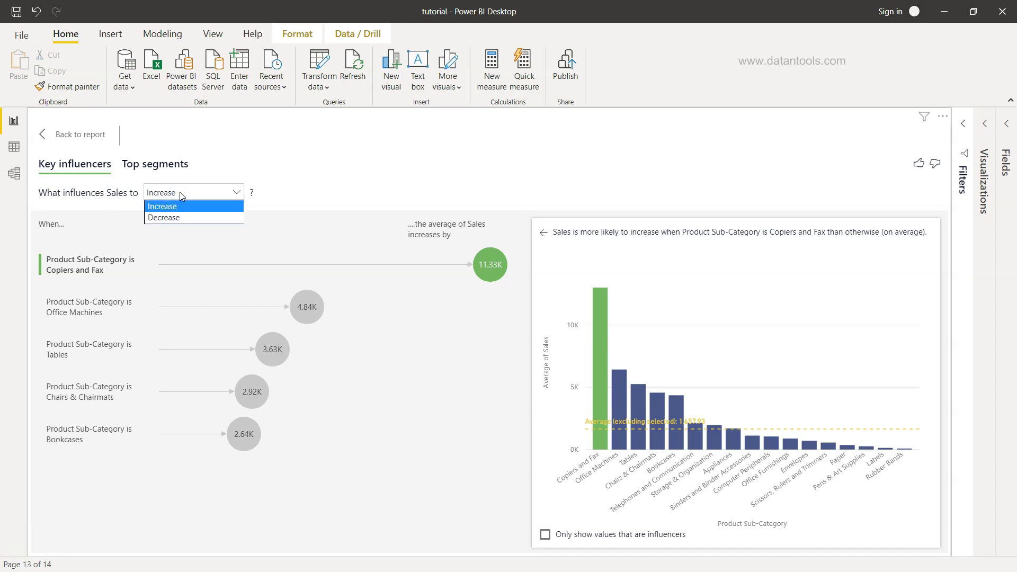
pyautogui.click(187, 217)
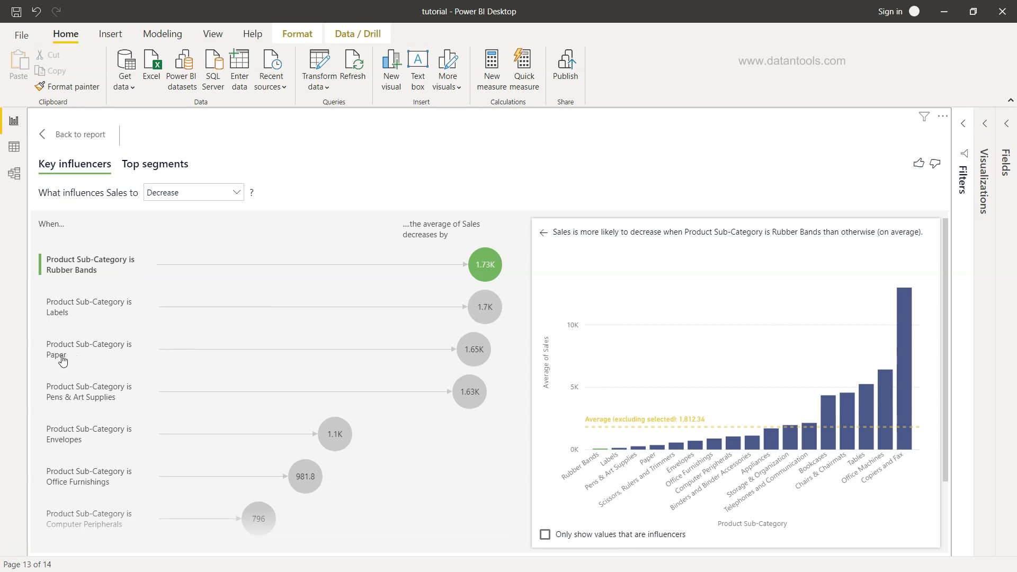
pyautogui.click(62, 139)
pyautogui.click(277, 253)
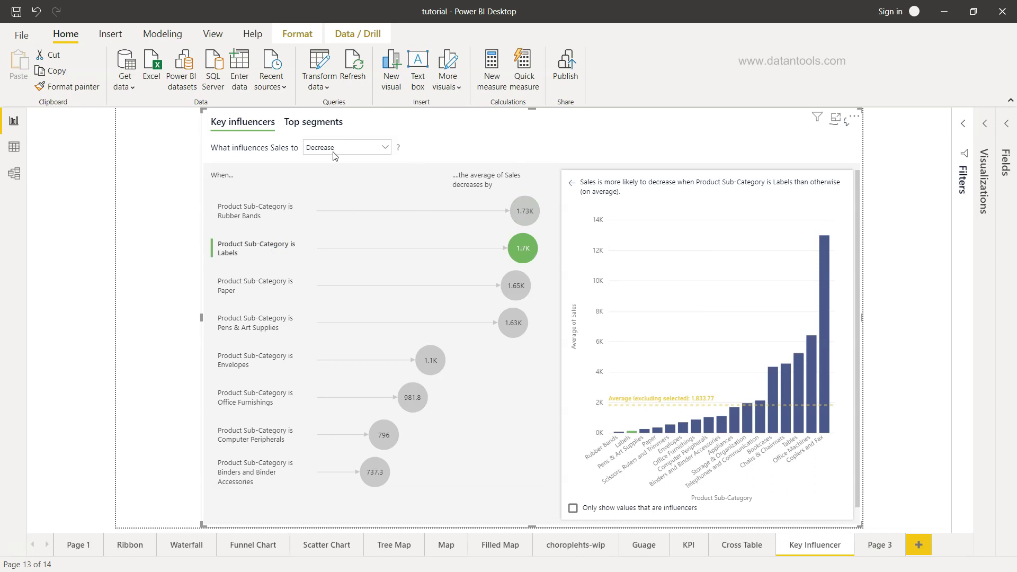
pyautogui.click(304, 123)
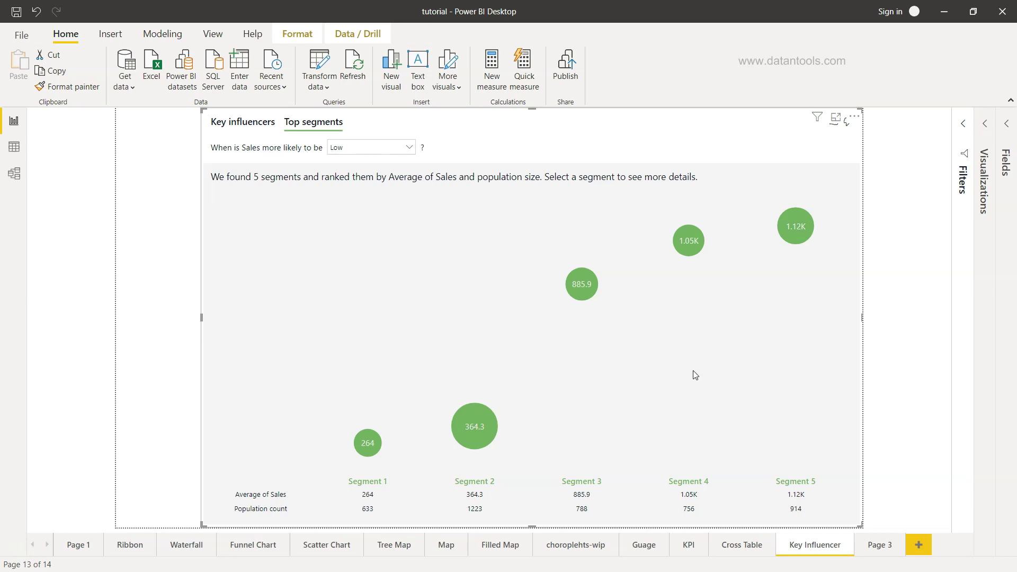
# - Delete the existing key influencers visual from the Key Influencer page
pyautogui.click(181, 296)
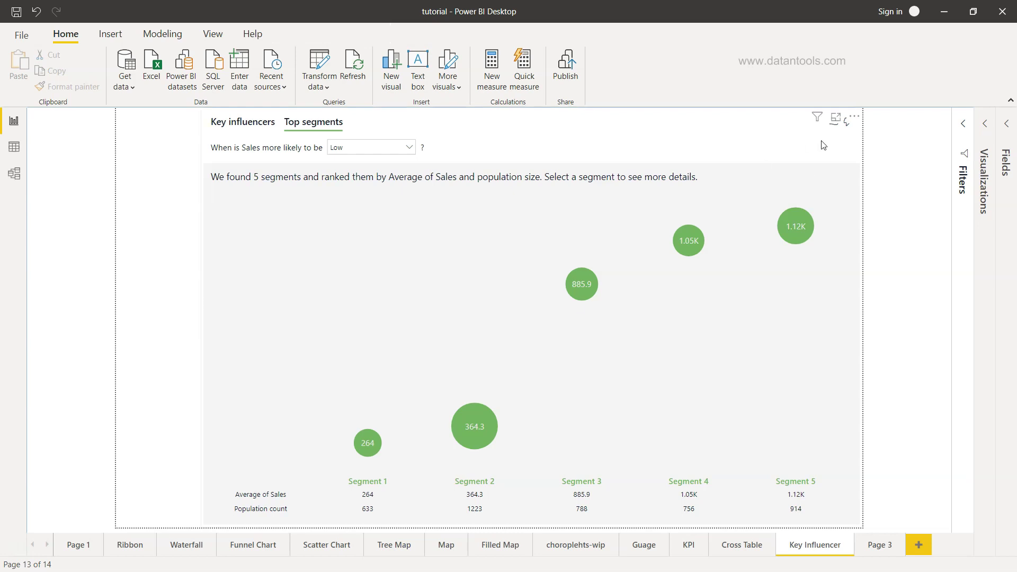
pyautogui.click(795, 142)
pyautogui.press('Delete')
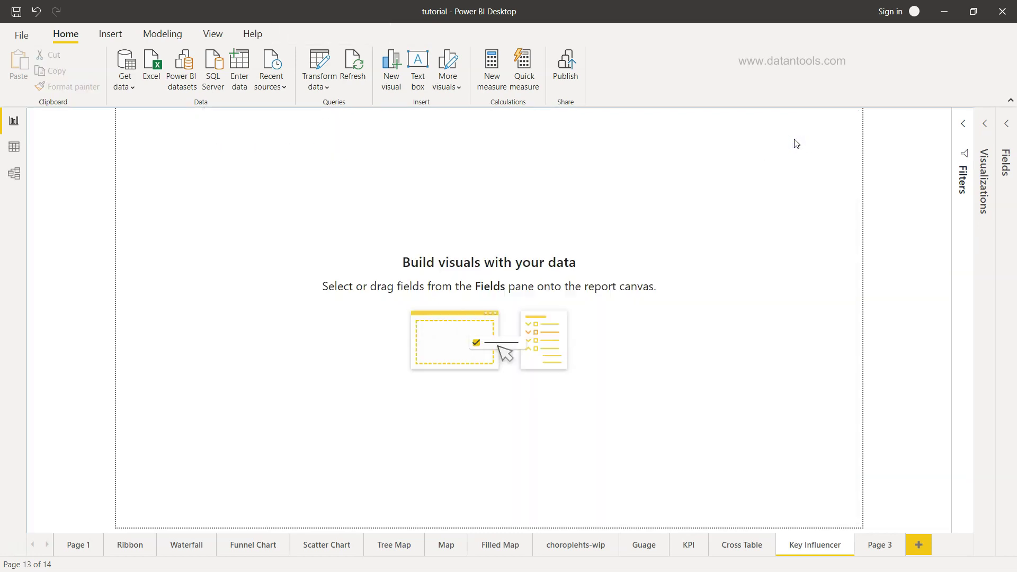
# - Add a new key influencers visual to the empty page and enlarge it to the page's full height and most of its width
pyautogui.click(989, 144)
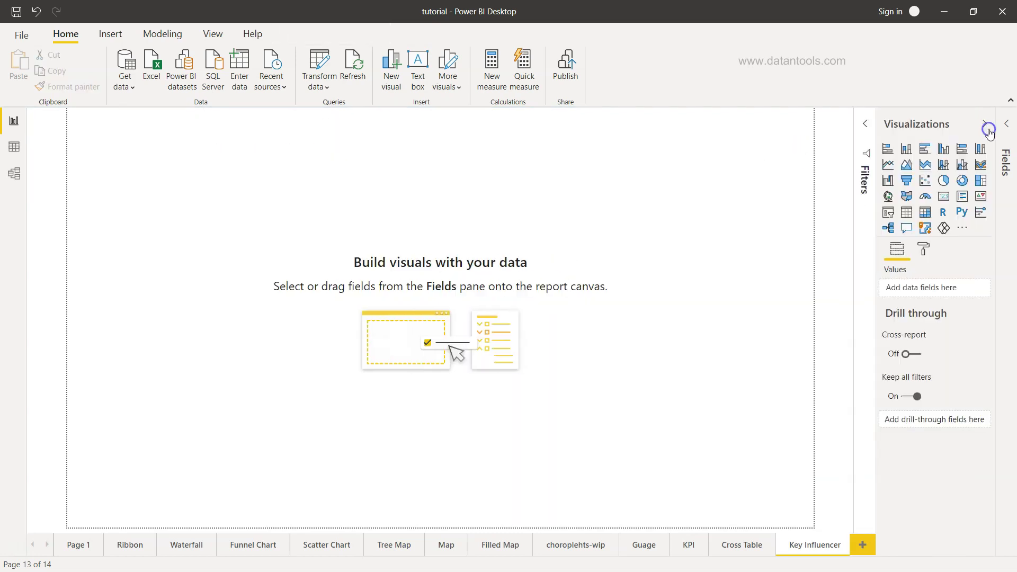
pyautogui.click(981, 213)
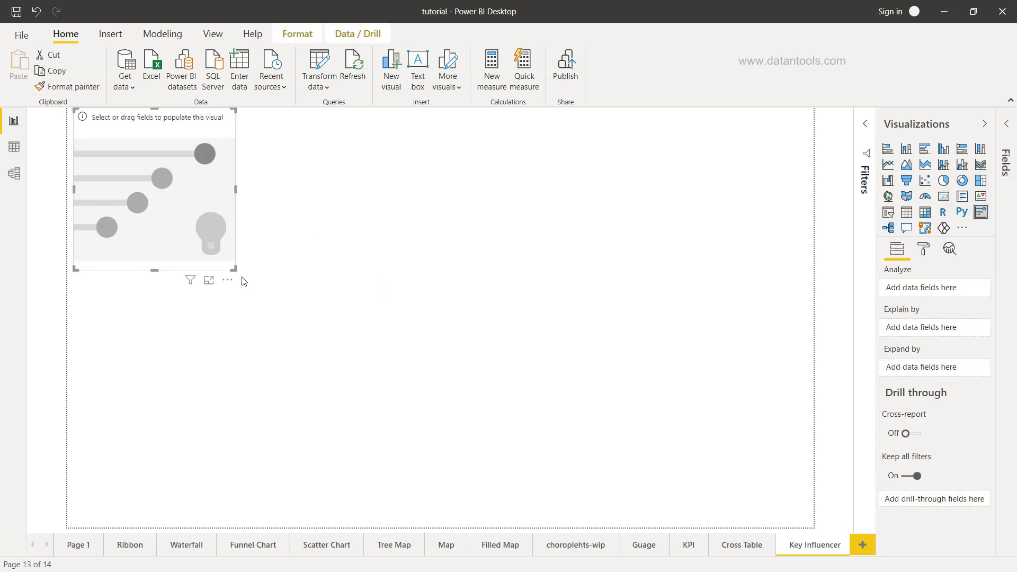
pyautogui.moveTo(236, 269); pyautogui.dragTo(645, 525)
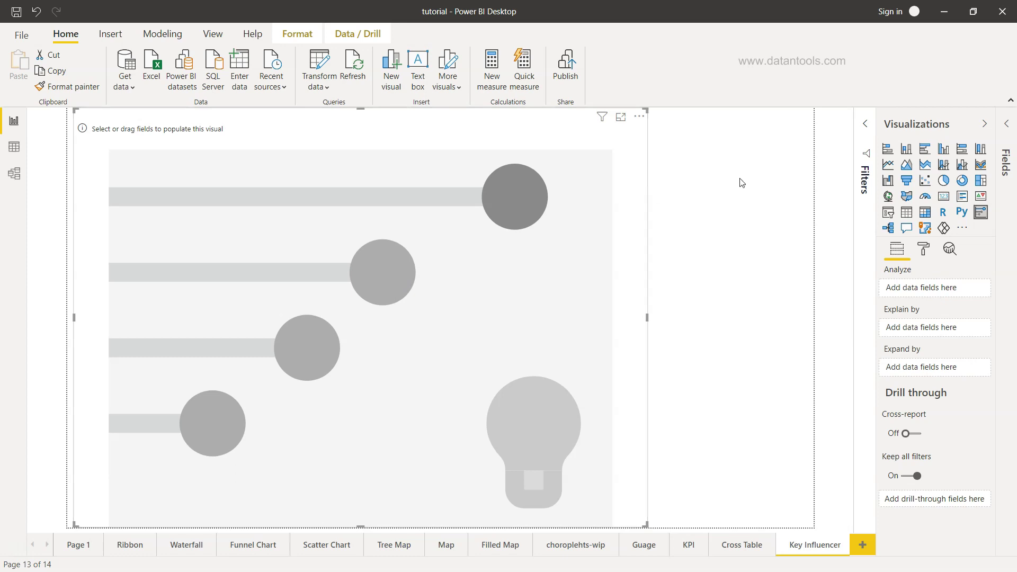
# - Set the visual to analyze Sales, explained by Product Sub-Category and Product Name from the Orders table
pyautogui.click(1009, 126)
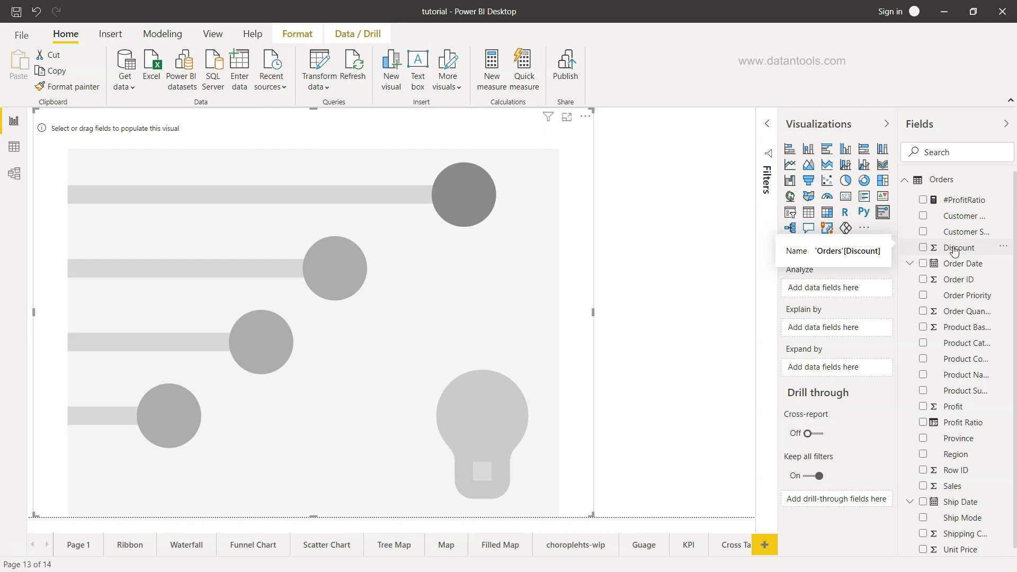
pyautogui.click(922, 487)
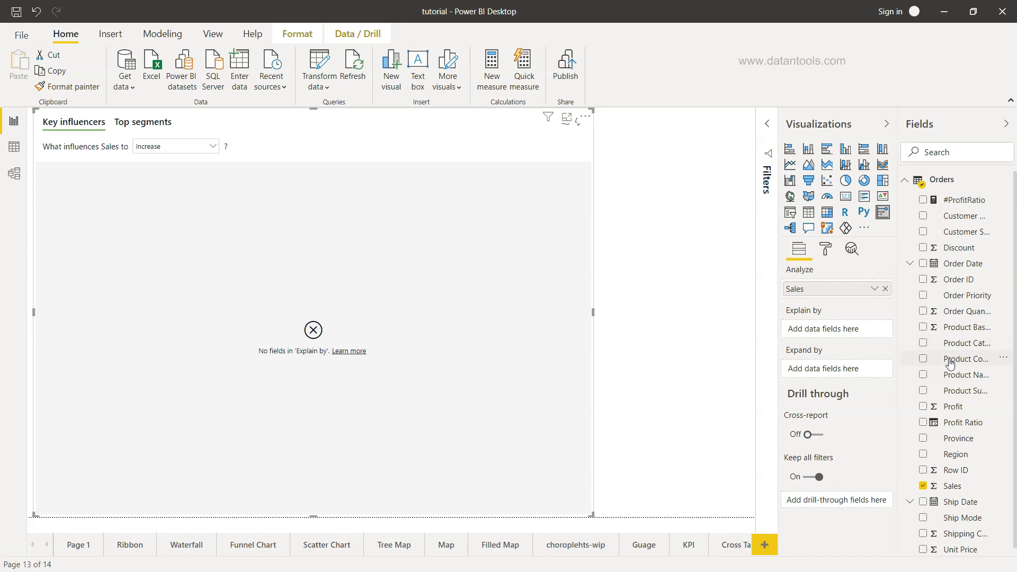
pyautogui.click(924, 392)
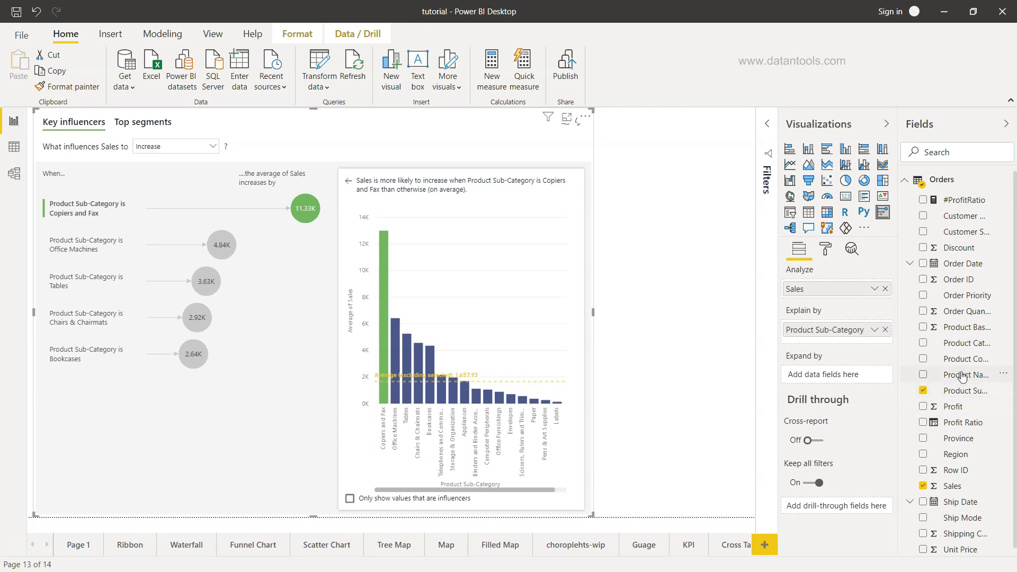
pyautogui.click(924, 376)
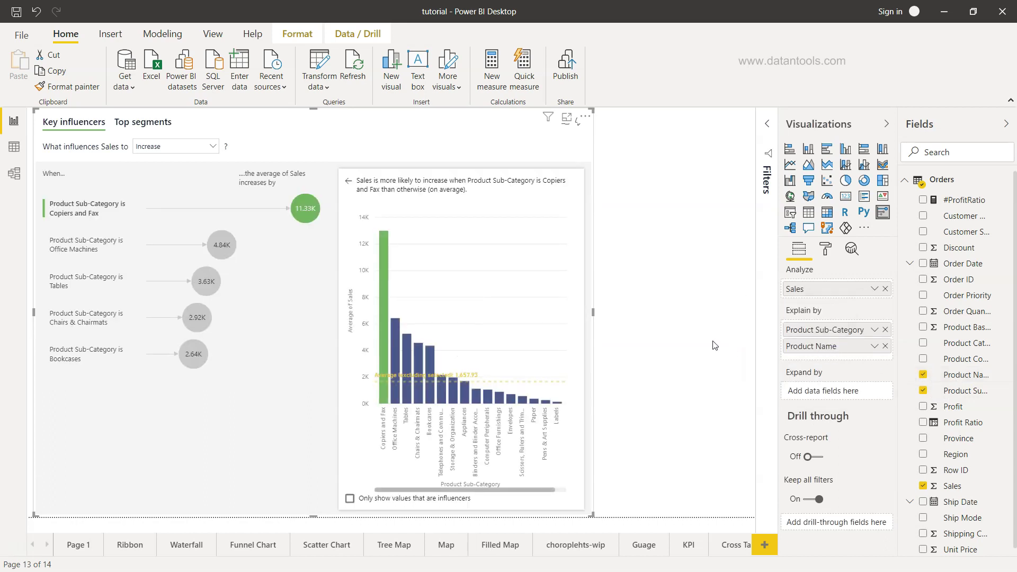
# - Widen the key influencers visual to the page's right edge and display it in focus mode with the side panes collapsed
pyautogui.moveTo(593, 312); pyautogui.dragTo(755, 313)
pyautogui.click(882, 127)
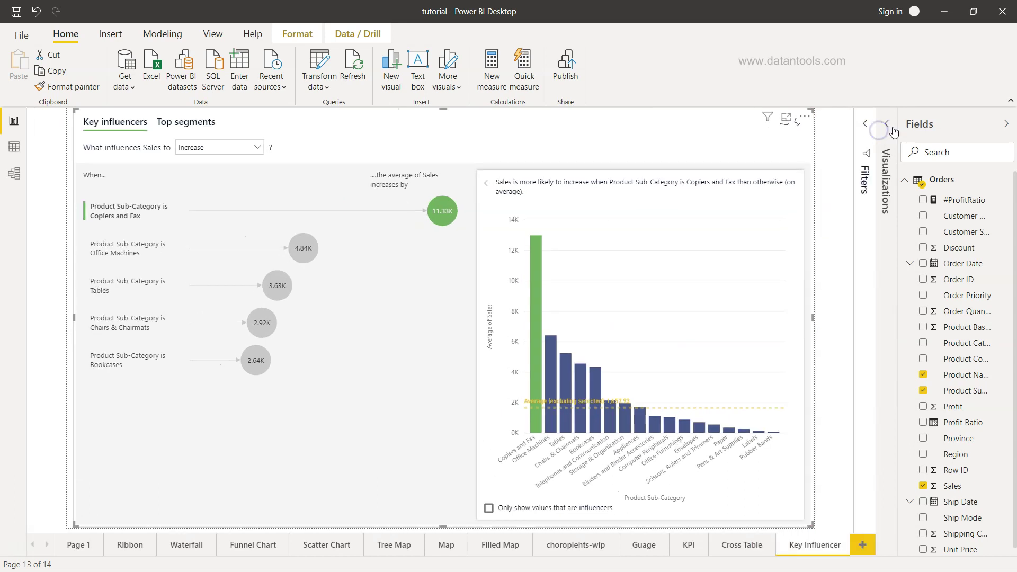
pyautogui.click(1007, 124)
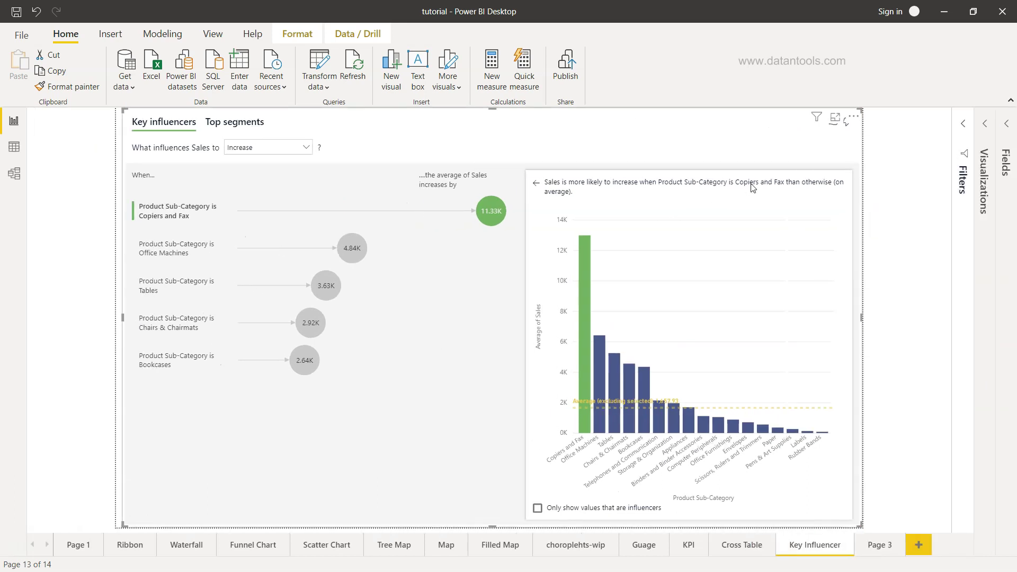
pyautogui.click(835, 120)
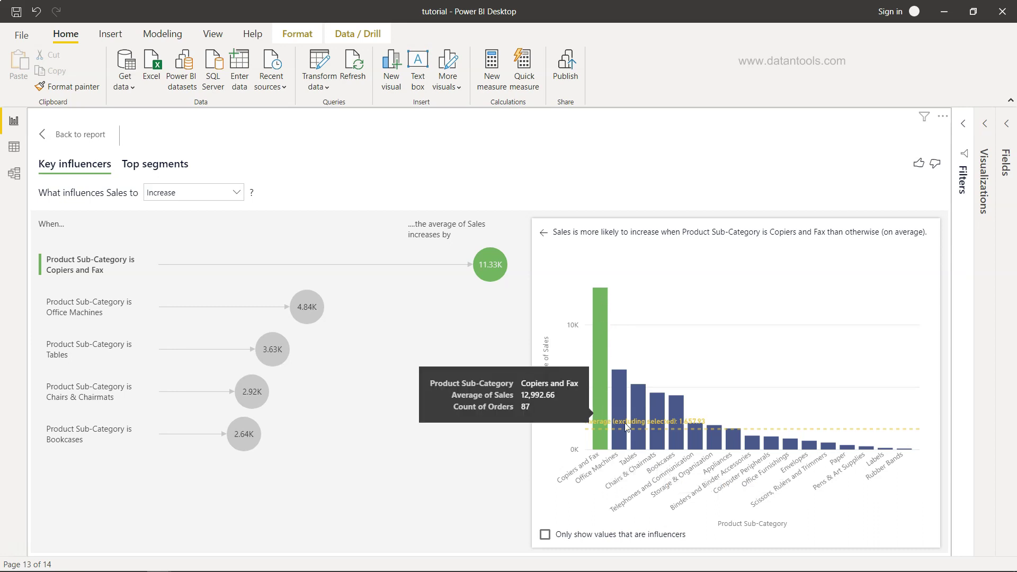
# - Limit the column chart to values that are influencers, and inspect the Office Machines and Tables influencers
pyautogui.moveTo(625, 433)
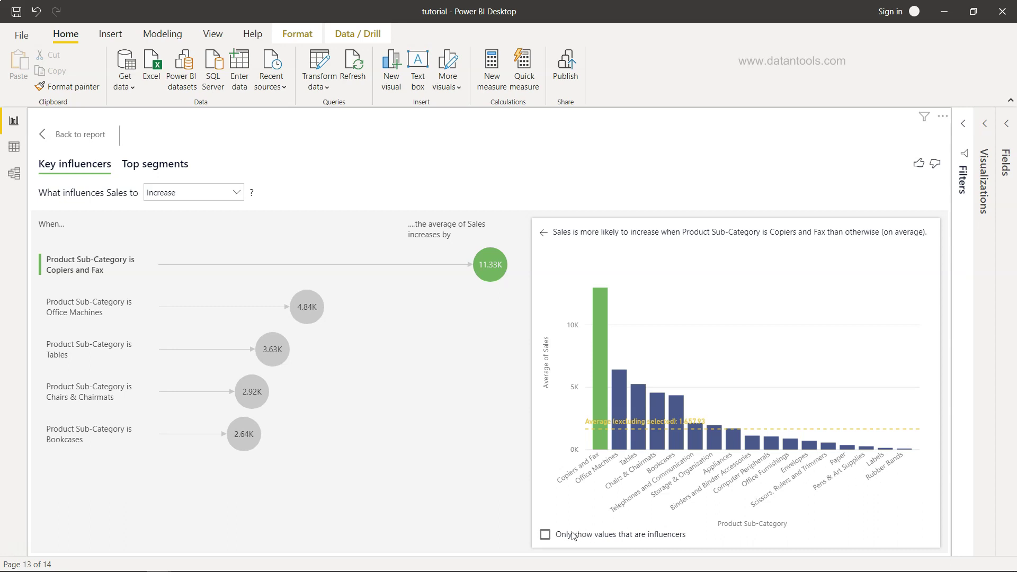
pyautogui.click(545, 535)
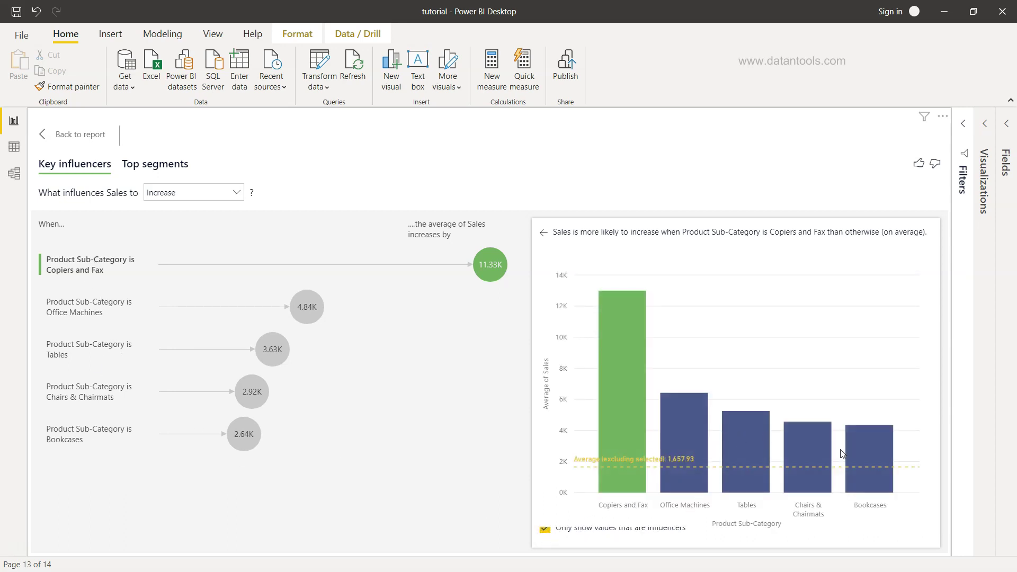
pyautogui.click(314, 307)
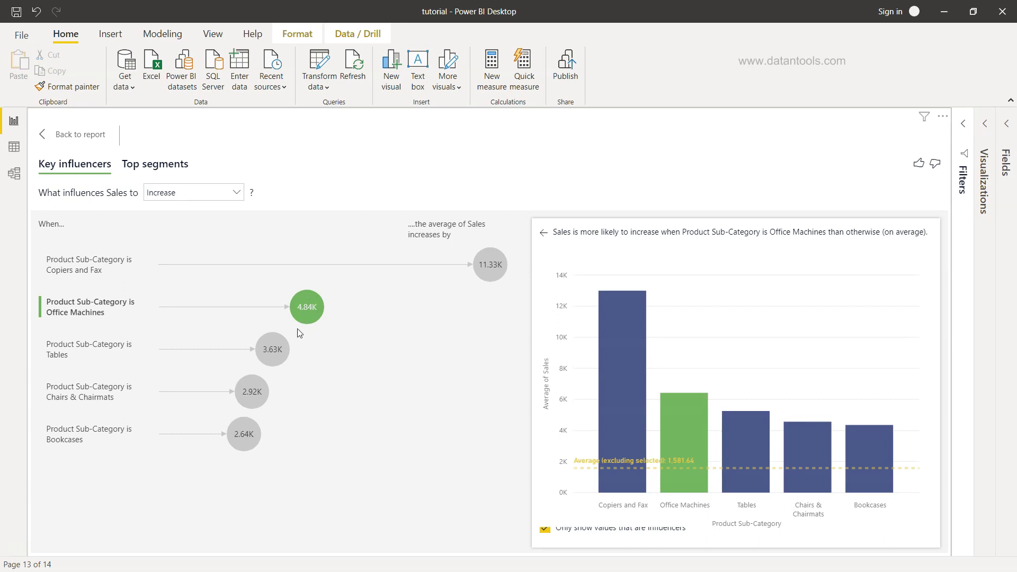
pyautogui.click(281, 348)
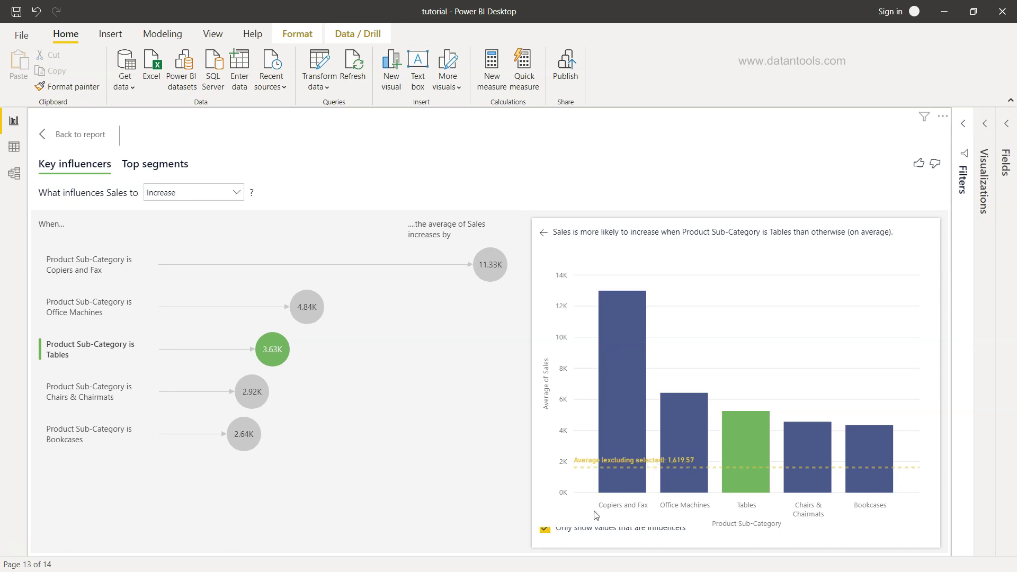
pyautogui.moveTo(633, 476)
# - Switch the analysis to what influences Sales to Decrease and review the full list of influencing sub-categories
pyautogui.click(228, 193)
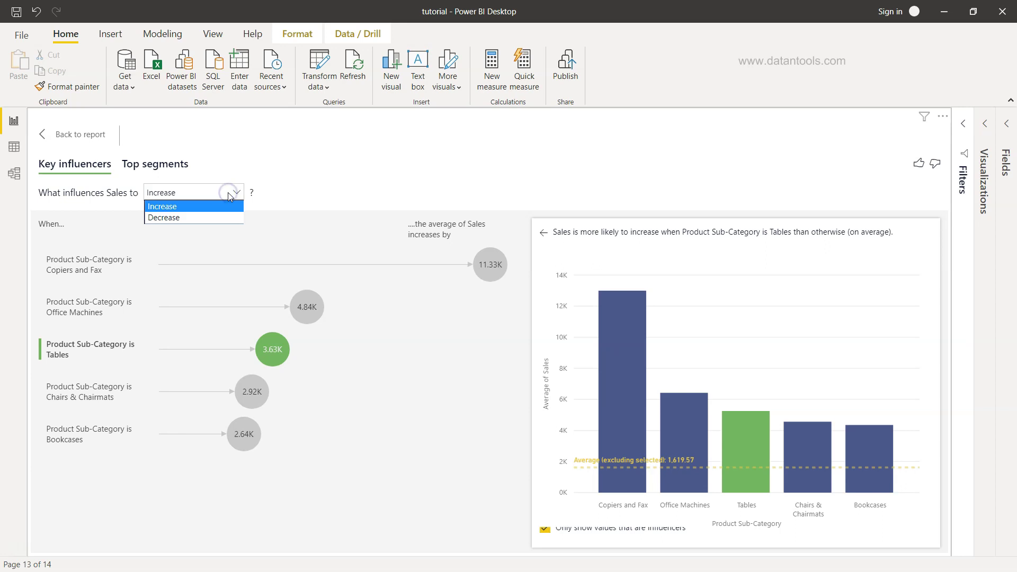
pyautogui.click(224, 218)
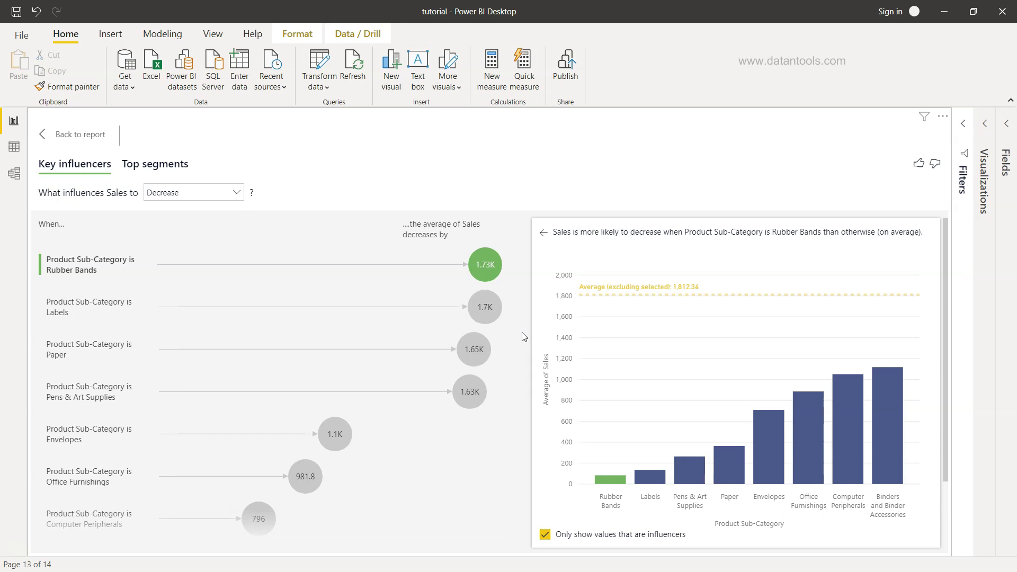
pyautogui.scroll(-3, 524, 337)
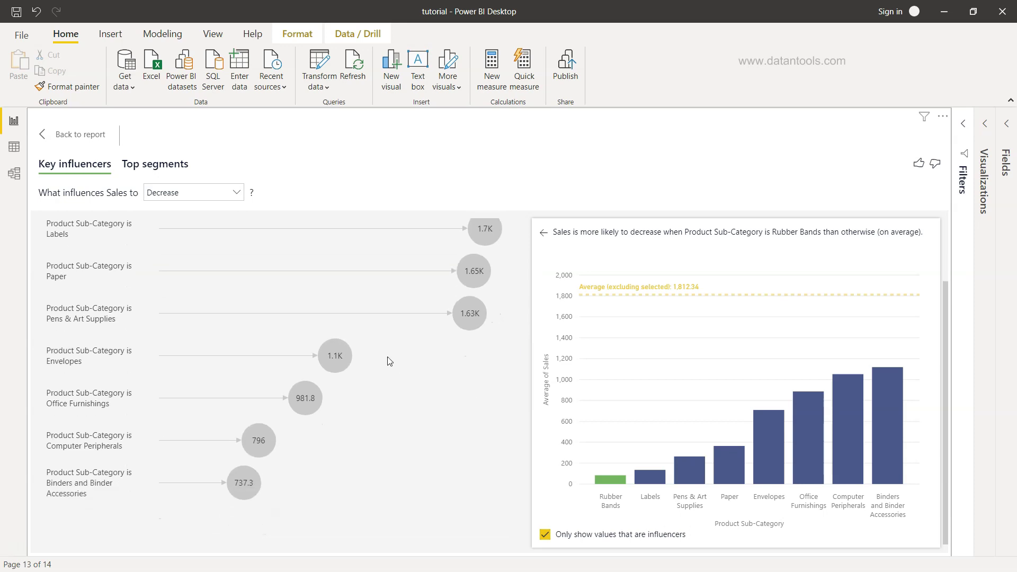
pyautogui.scroll(3, 469, 392)
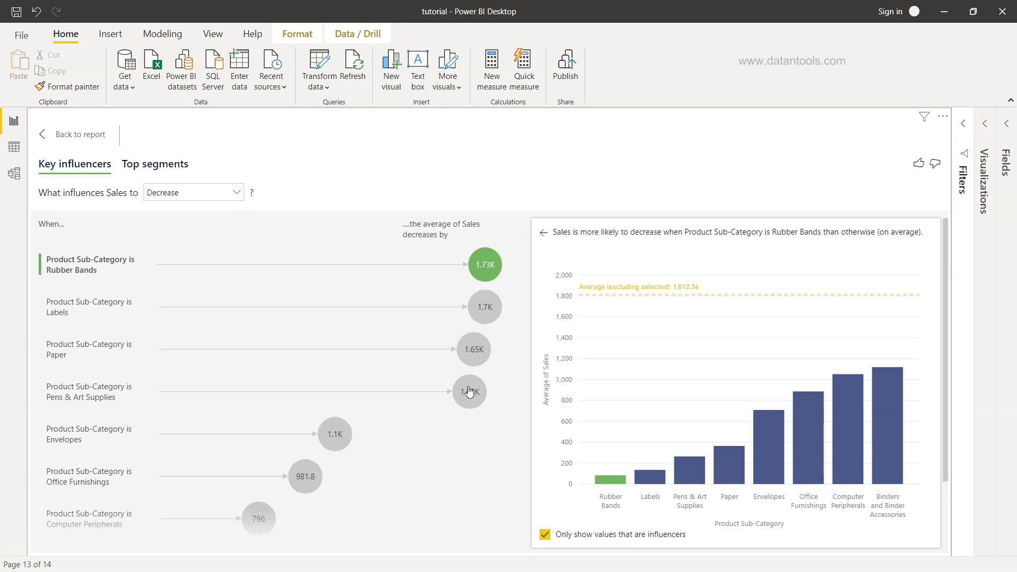
# - Examine the top segments where Sales is more likely to be low, viewing the details of each of the five segments
pyautogui.click(153, 166)
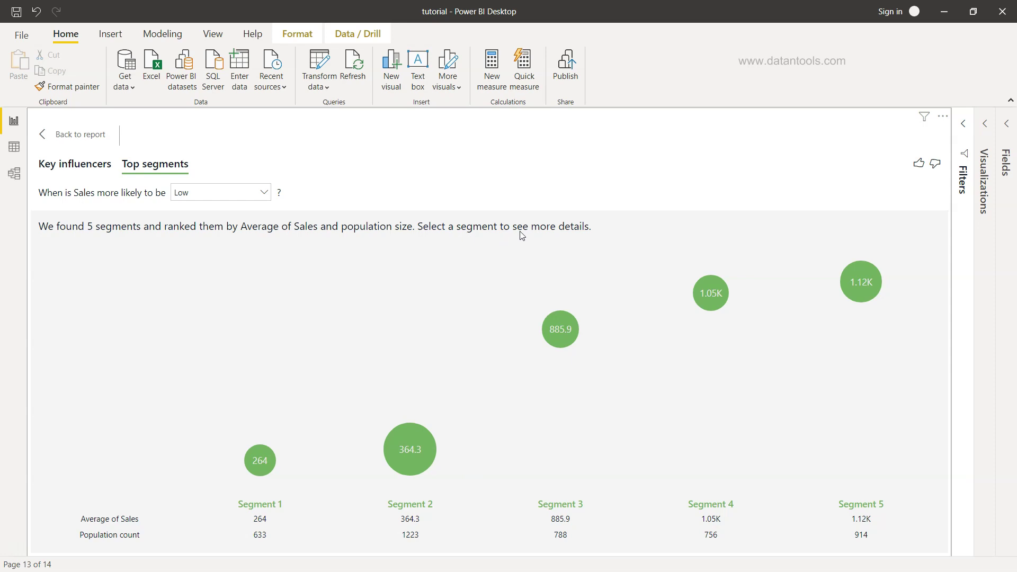
pyautogui.click(418, 444)
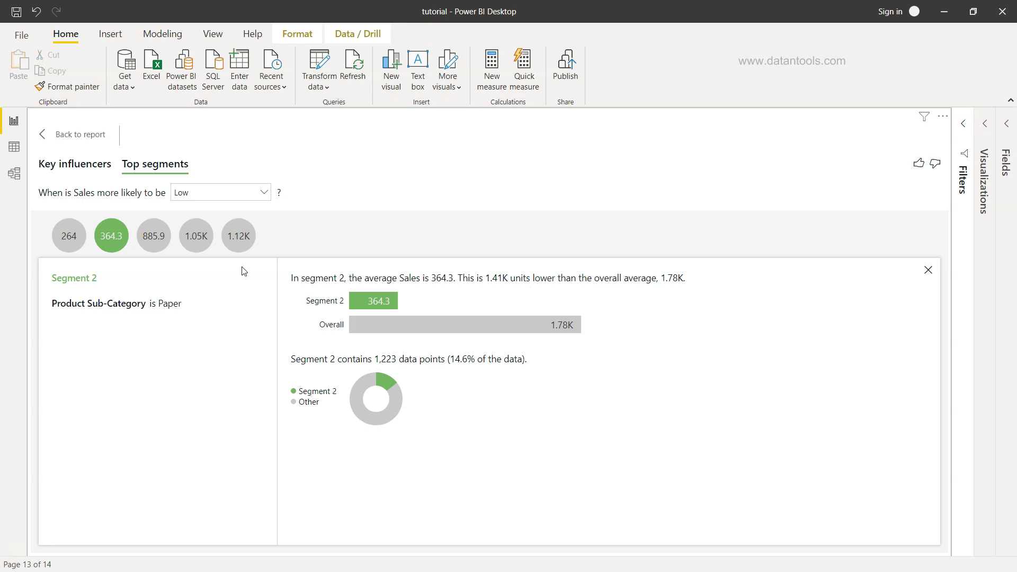
pyautogui.click(158, 240)
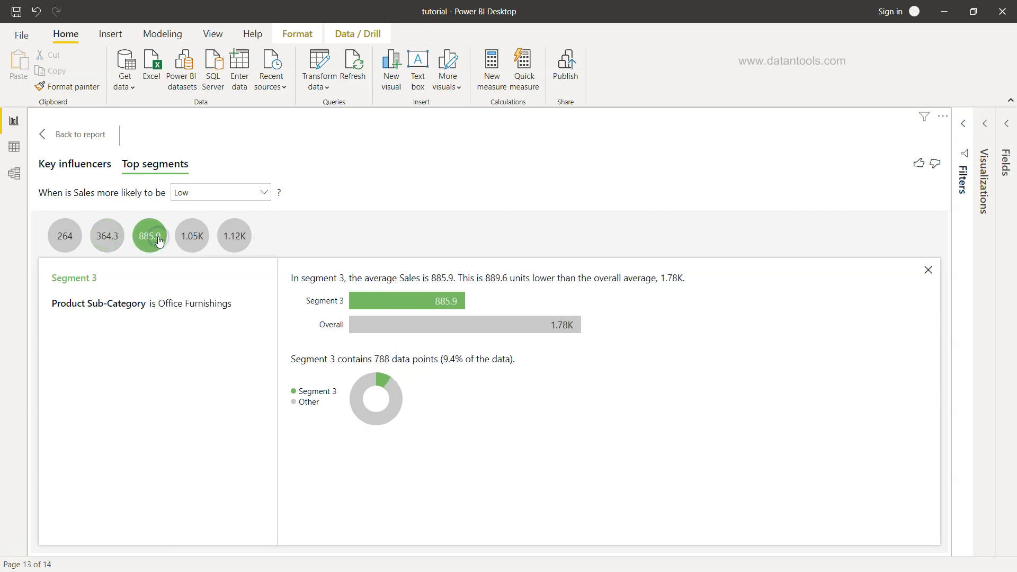
pyautogui.click(187, 236)
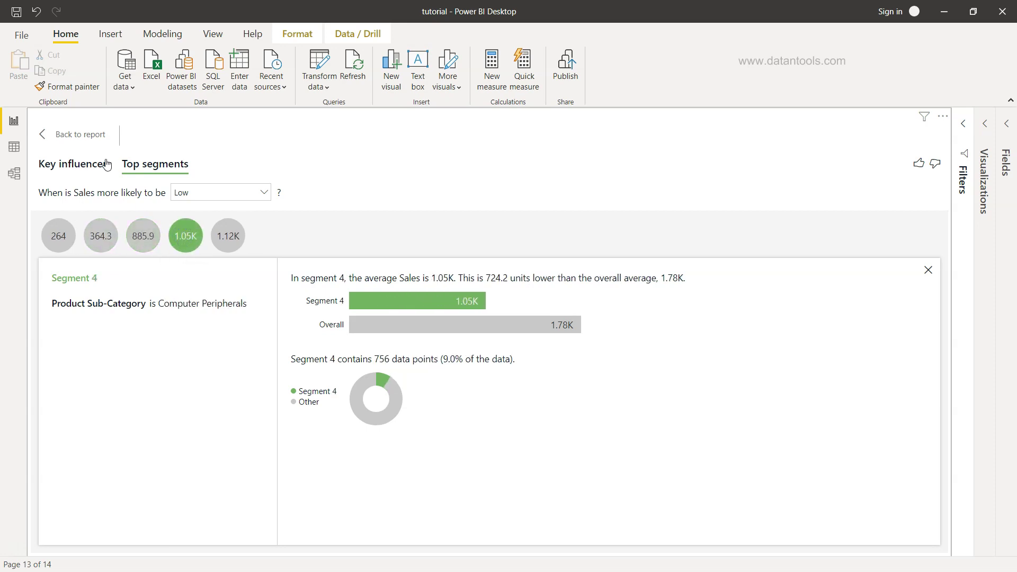
pyautogui.click(229, 237)
pyautogui.click(57, 243)
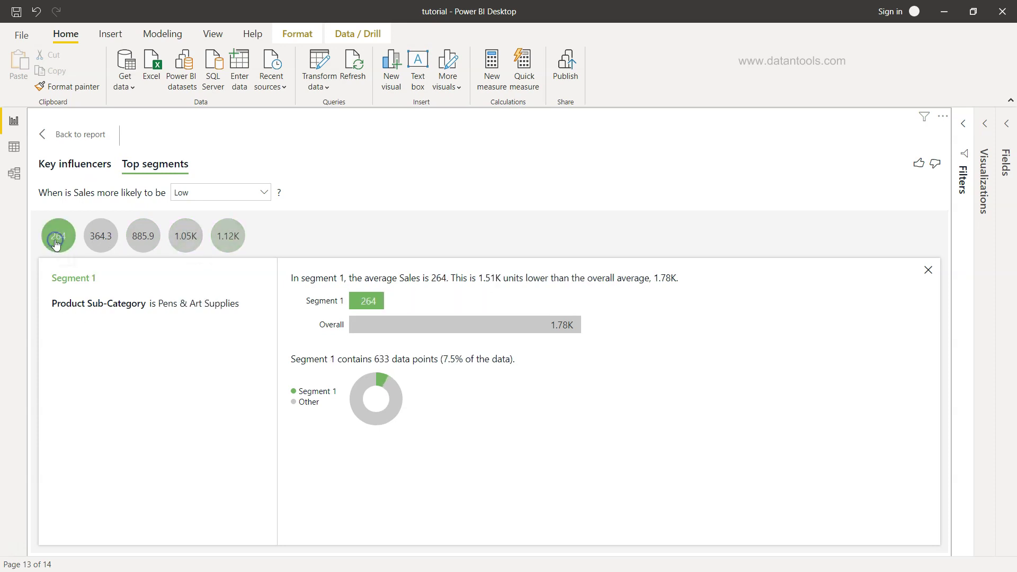
# - Return to the key influencers view and review the visual's General and Analysis formatting options
pyautogui.click(75, 164)
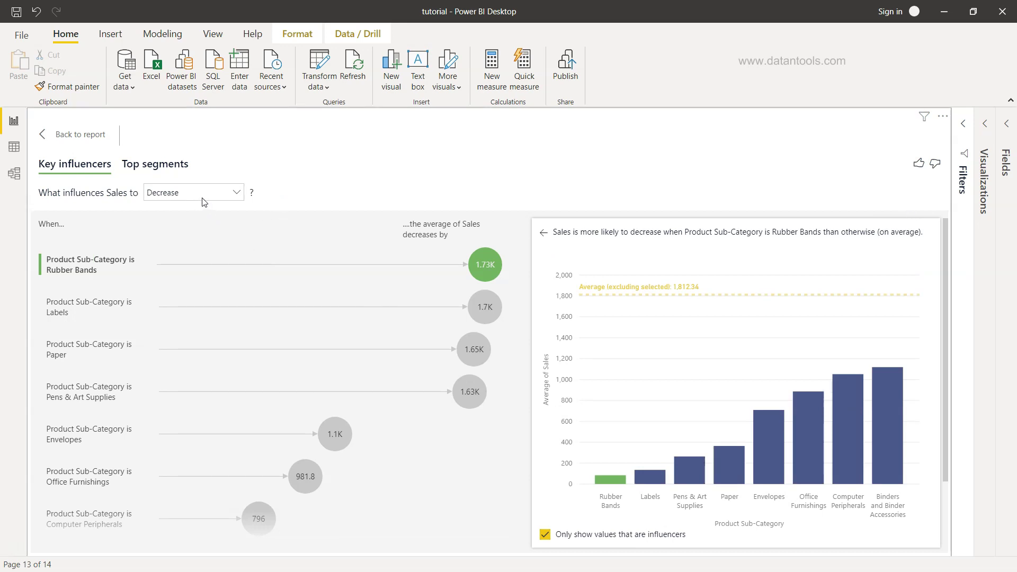
pyautogui.click(985, 127)
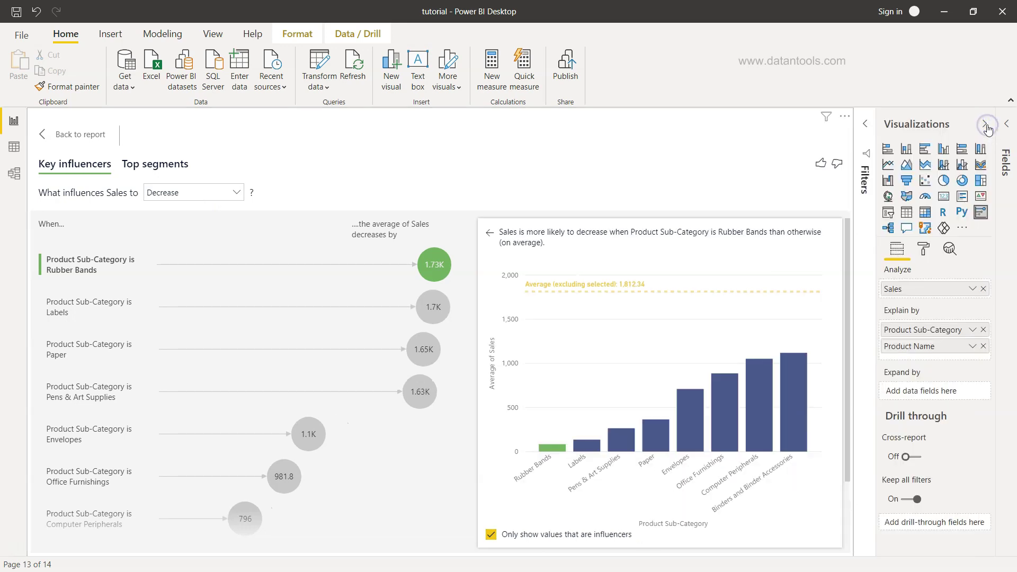
pyautogui.click(922, 254)
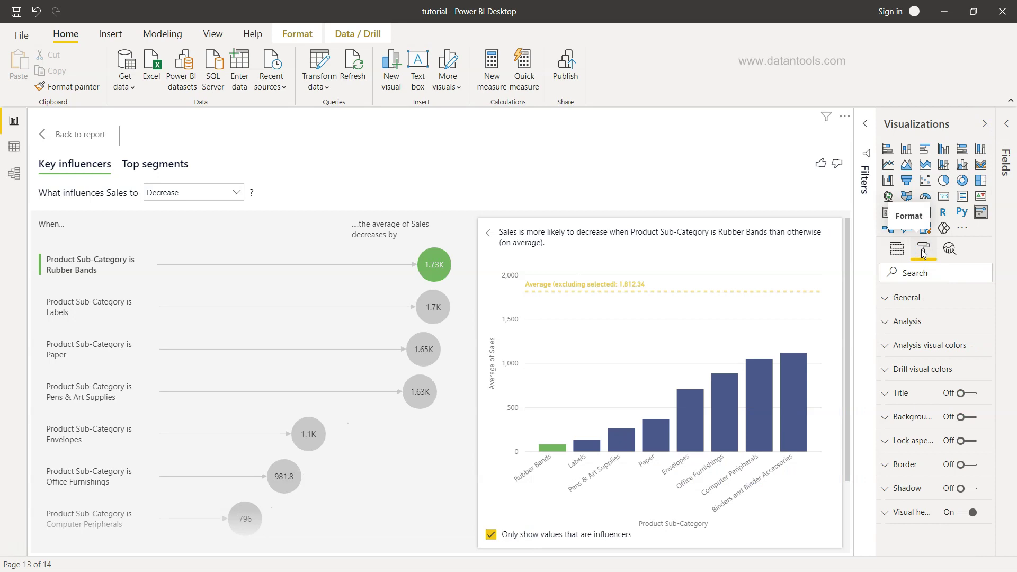
pyautogui.click(898, 306)
pyautogui.scroll(-5, 902, 367)
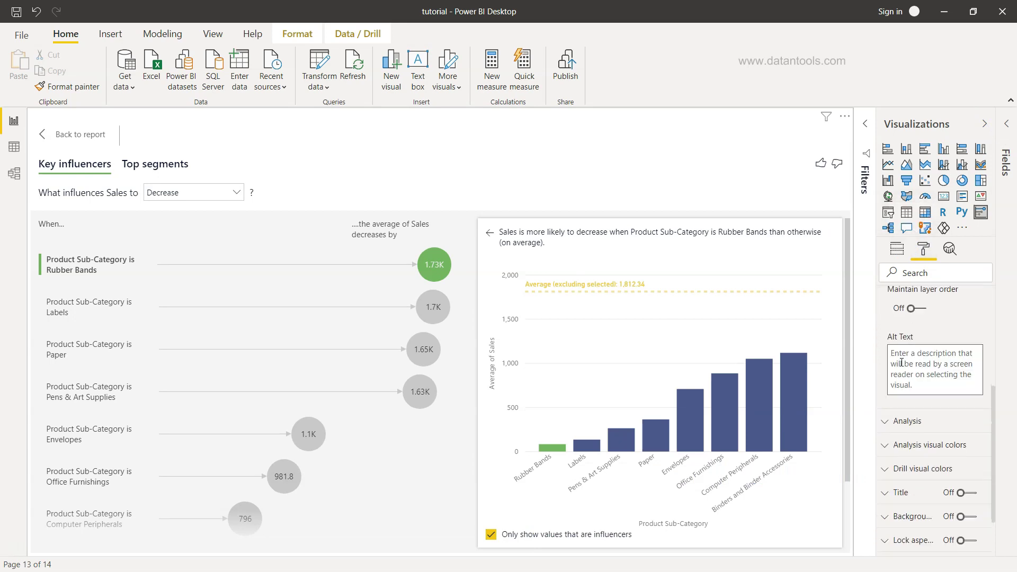
pyautogui.click(902, 365)
pyautogui.scroll(-3, 895, 361)
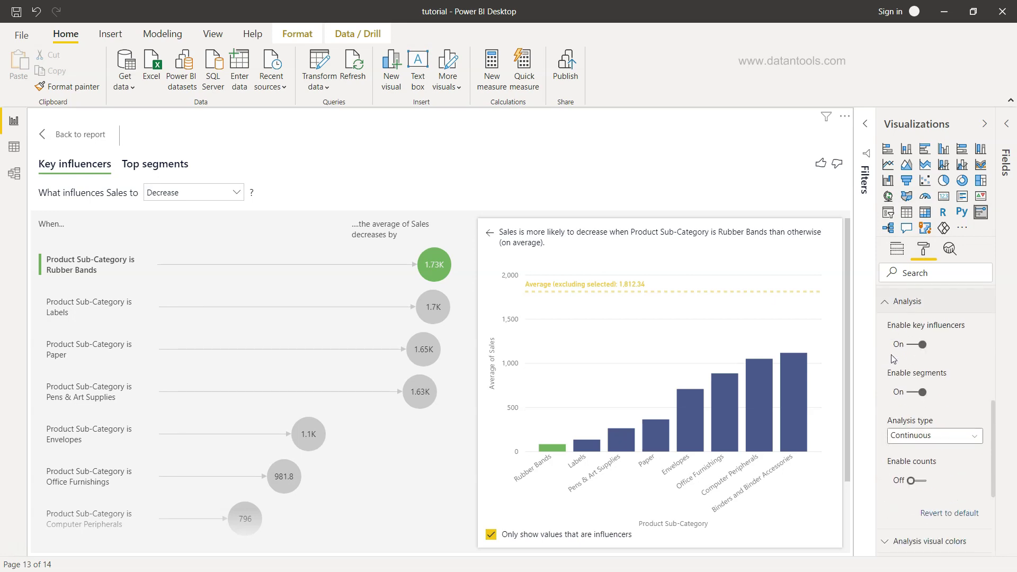
# - Try red as the primary color of the analysis visual, and replace it with mint green
pyautogui.scroll(-2, 893, 360)
pyautogui.click(888, 397)
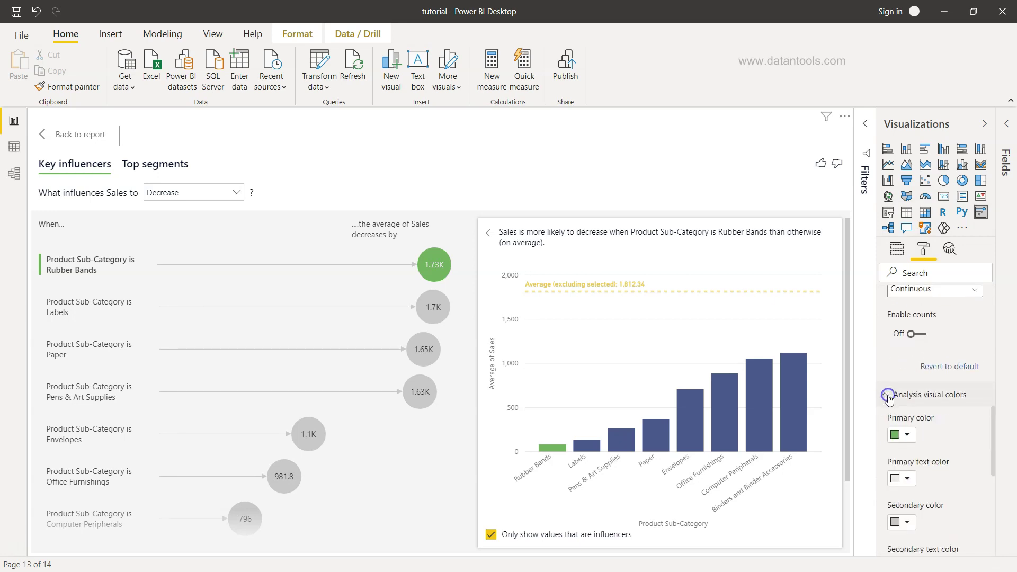
pyautogui.scroll(-2, 889, 397)
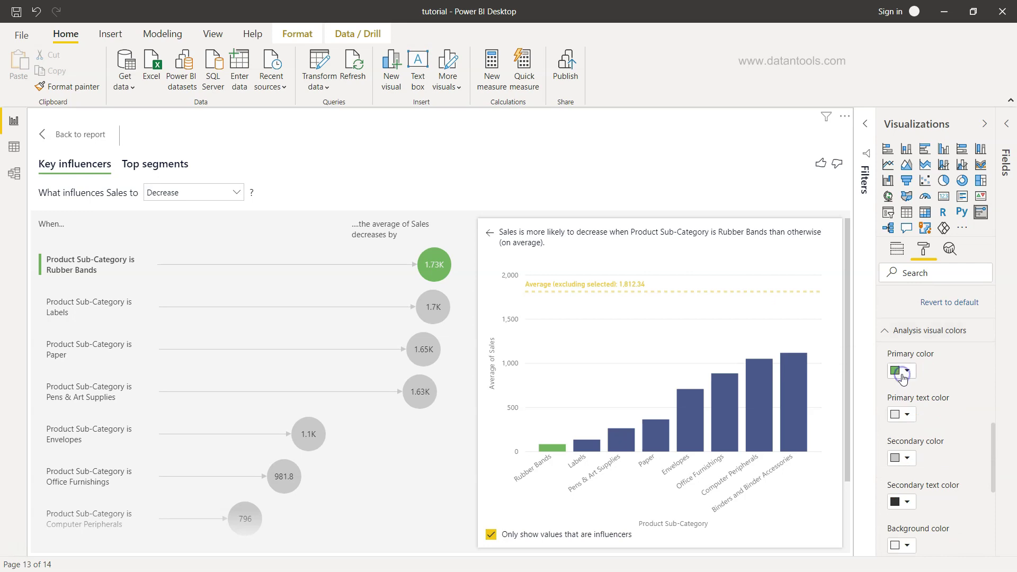
pyautogui.click(902, 377)
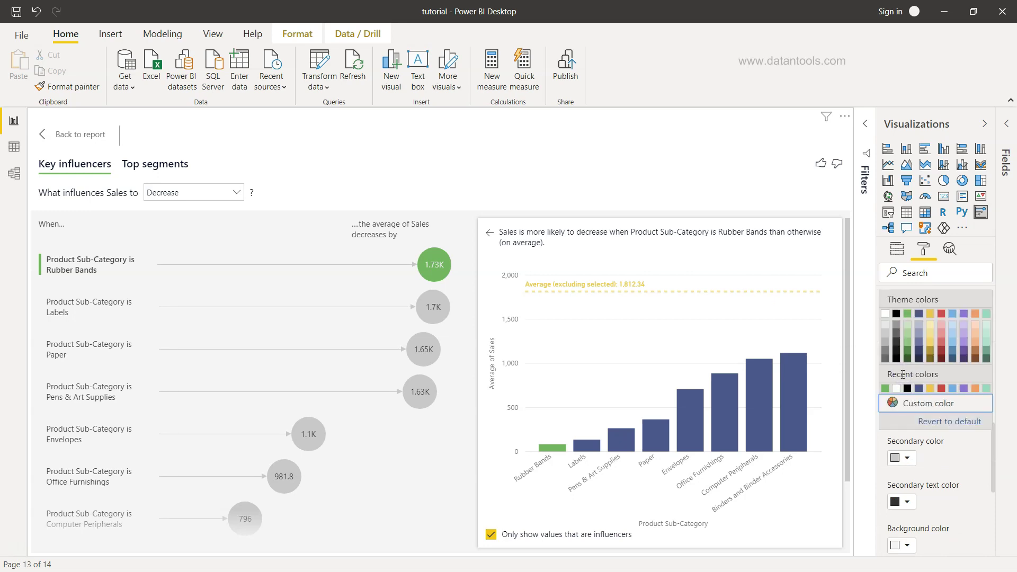
pyautogui.click(943, 314)
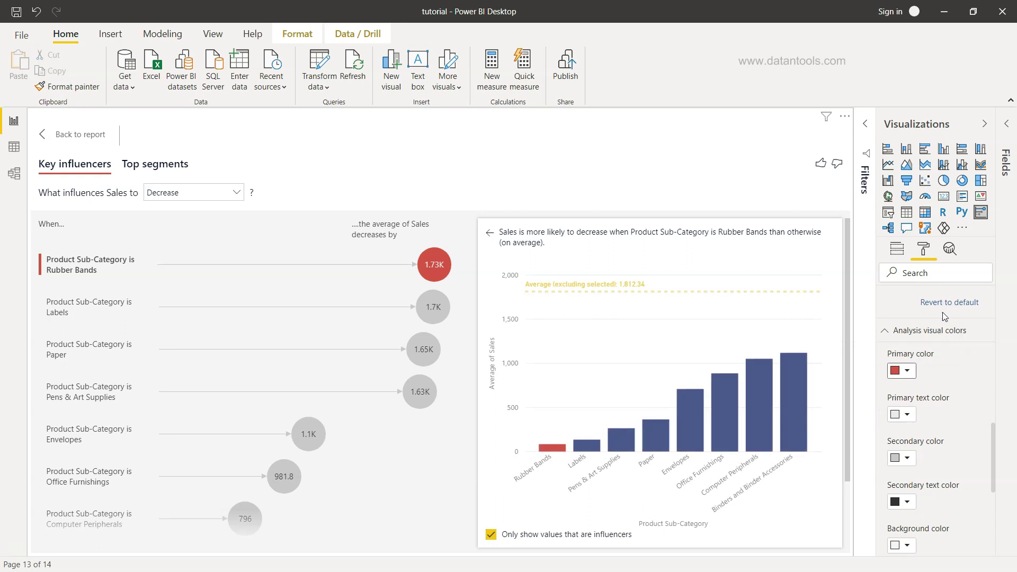
pyautogui.click(909, 373)
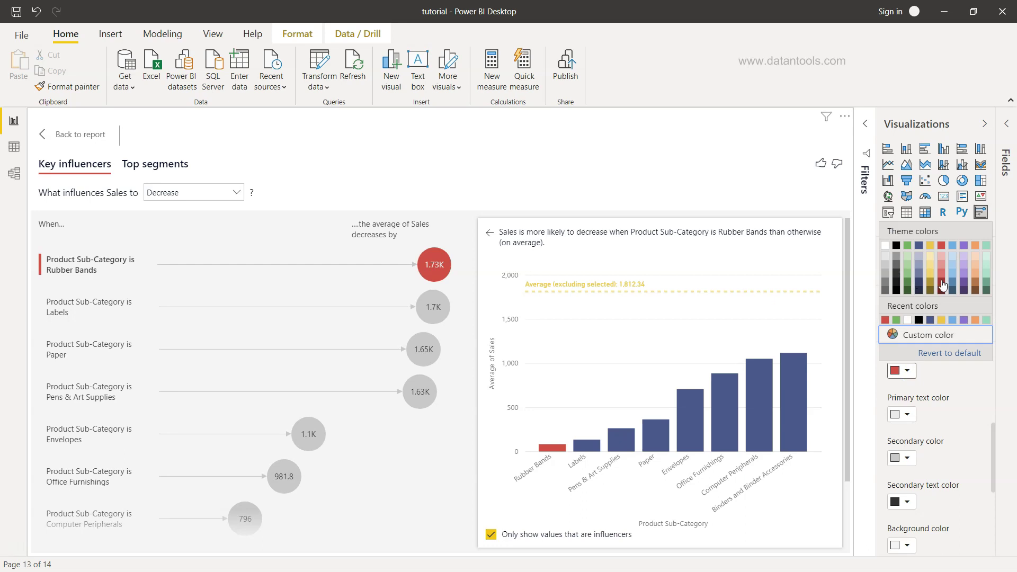
pyautogui.click(987, 280)
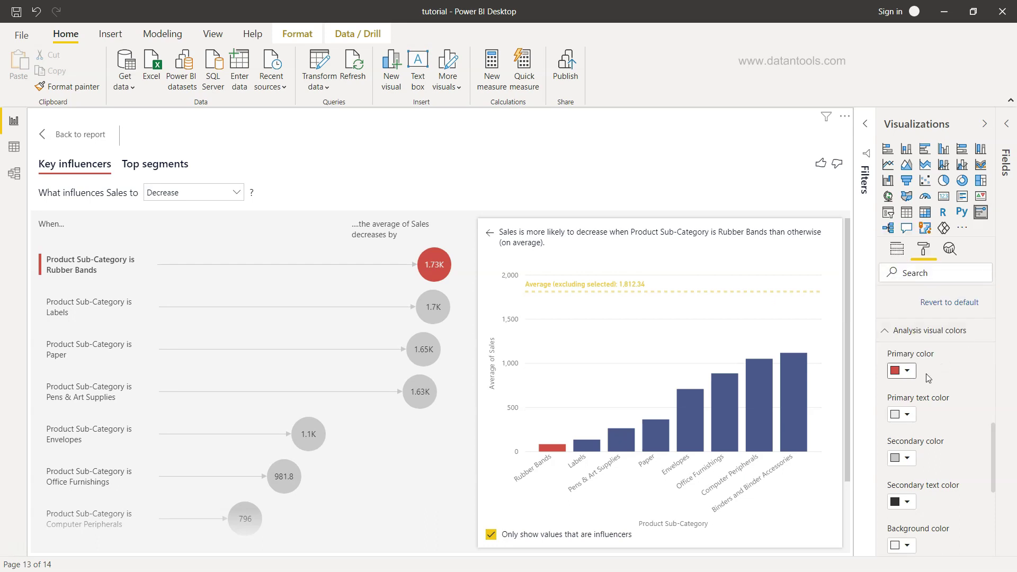
pyautogui.click(903, 371)
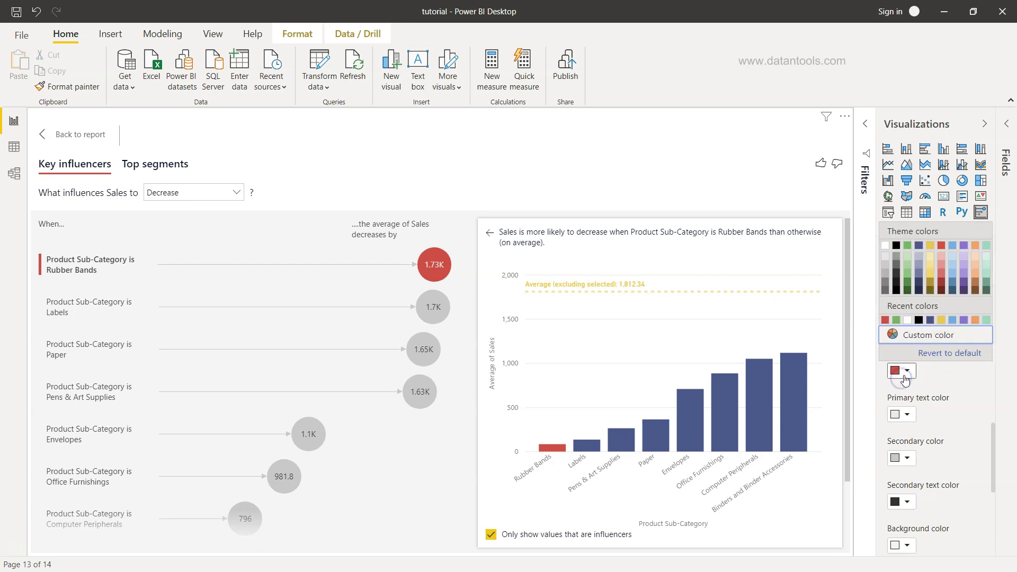
pyautogui.click(986, 320)
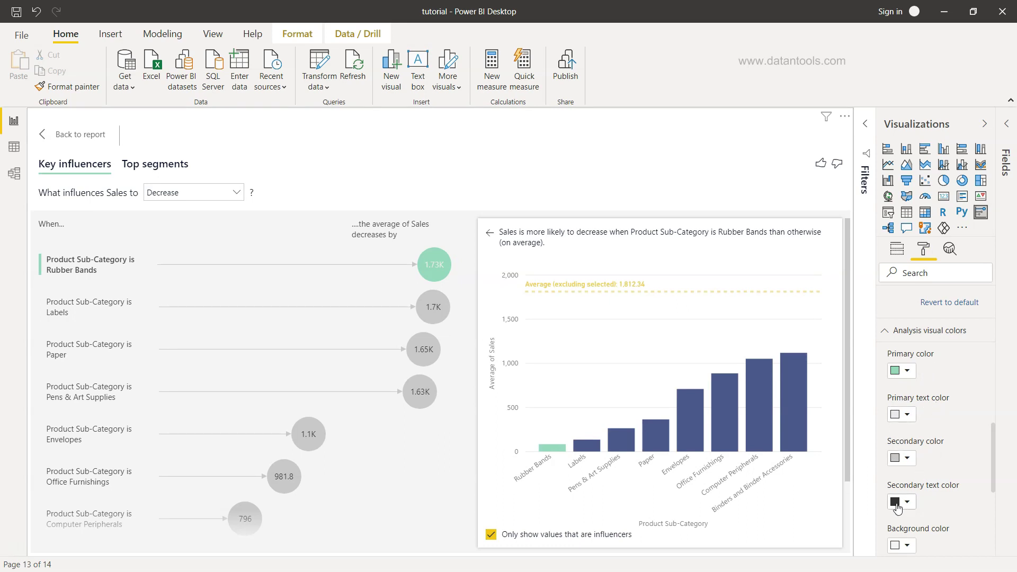
# - Review the drill visual colors, including the default color and reference line color options
pyautogui.scroll(-5, 944, 488)
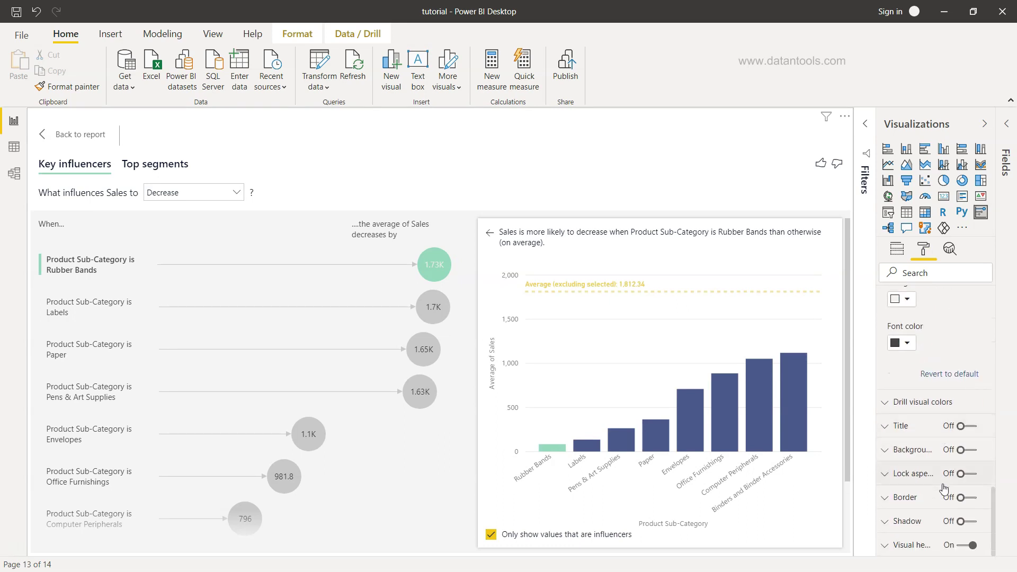
pyautogui.click(911, 407)
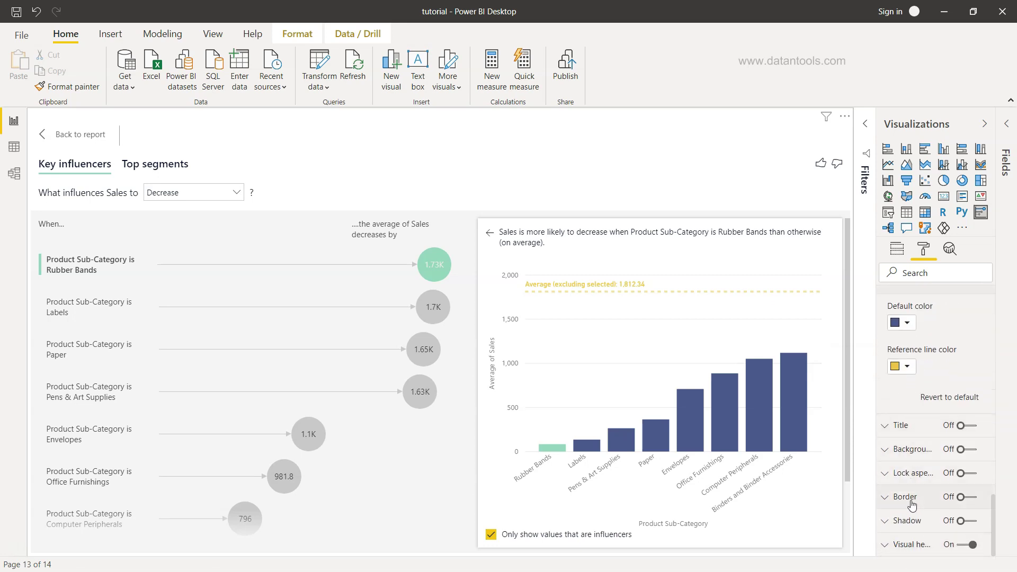
pyautogui.scroll(5, 912, 507)
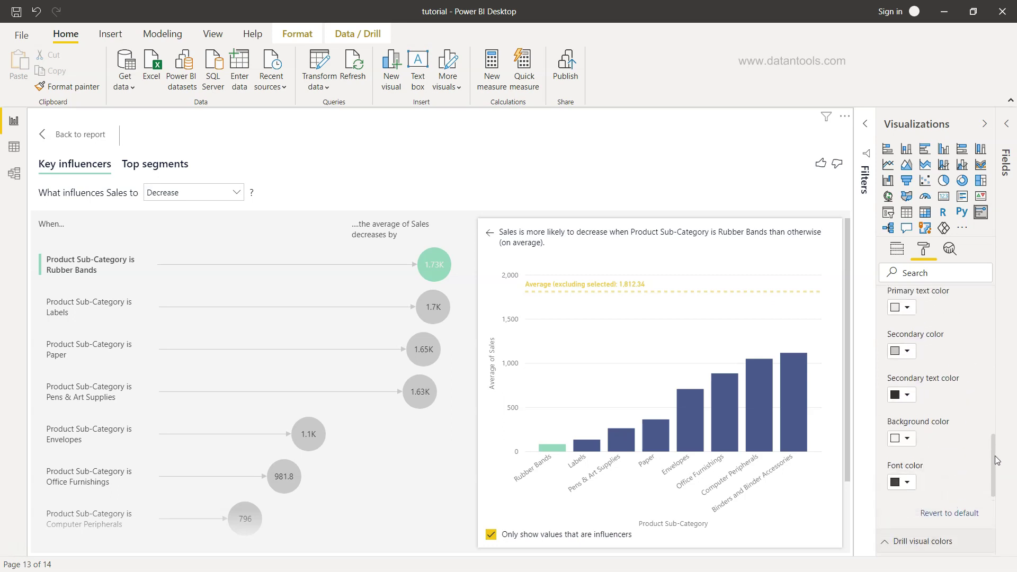
# - Disable segments in the Analysis settings and enable them again
pyautogui.moveTo(992, 459); pyautogui.dragTo(999, 376)
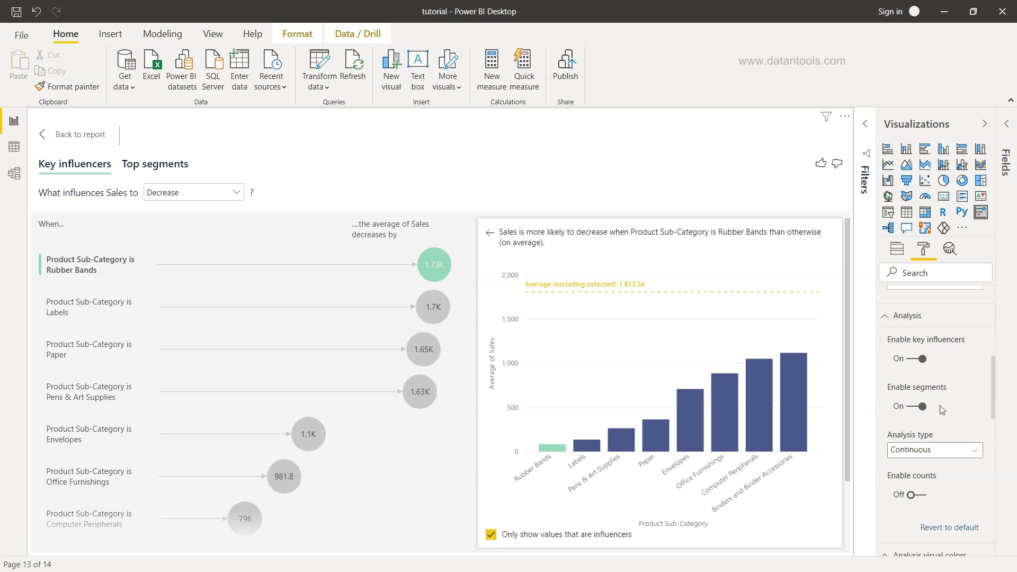
pyautogui.click(912, 407)
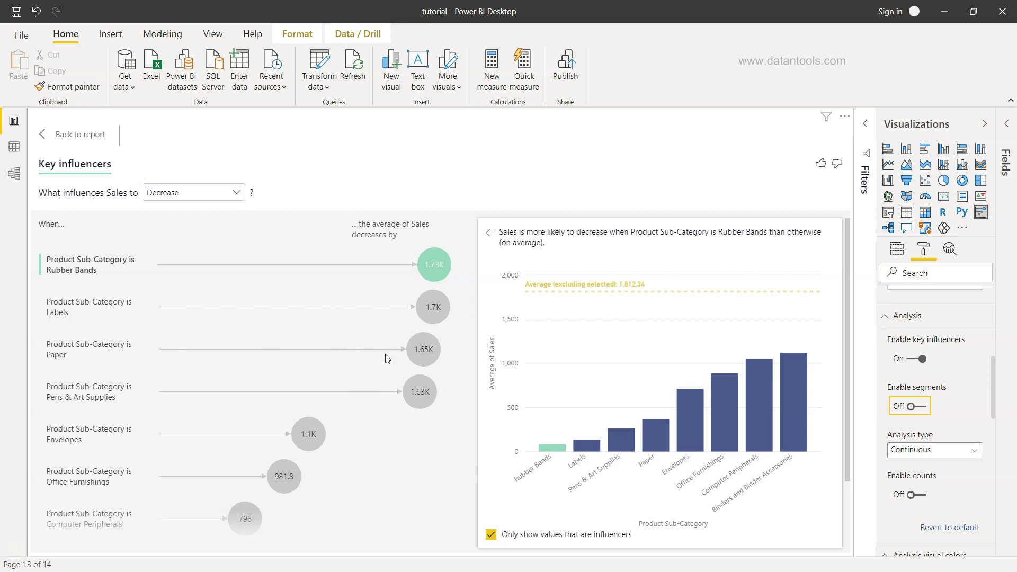
pyautogui.click(921, 408)
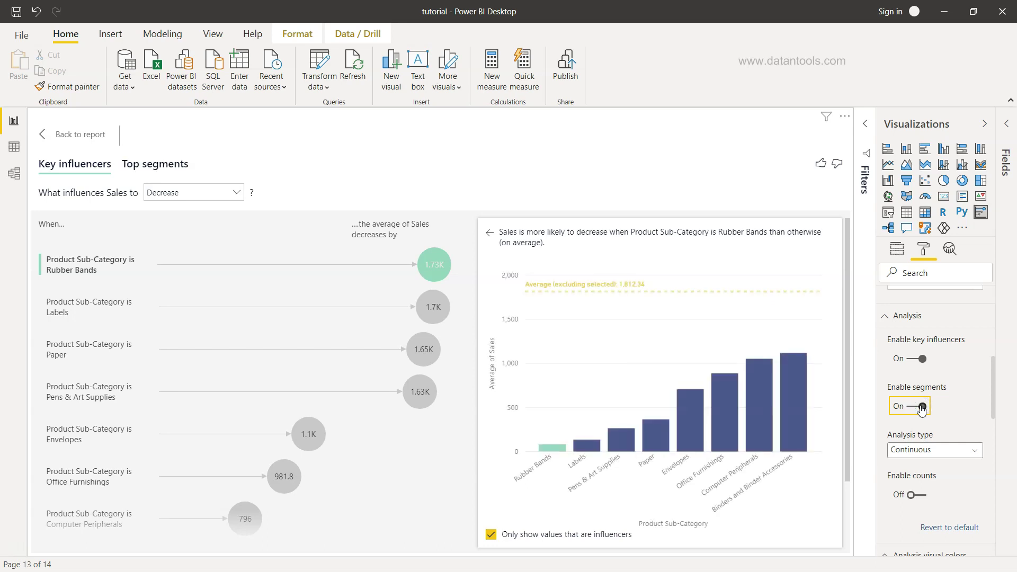
# - Examine the available analysis types, Continuous and Categorical, keeping Continuous selected
pyautogui.scroll(-2, 922, 409)
pyautogui.click(924, 351)
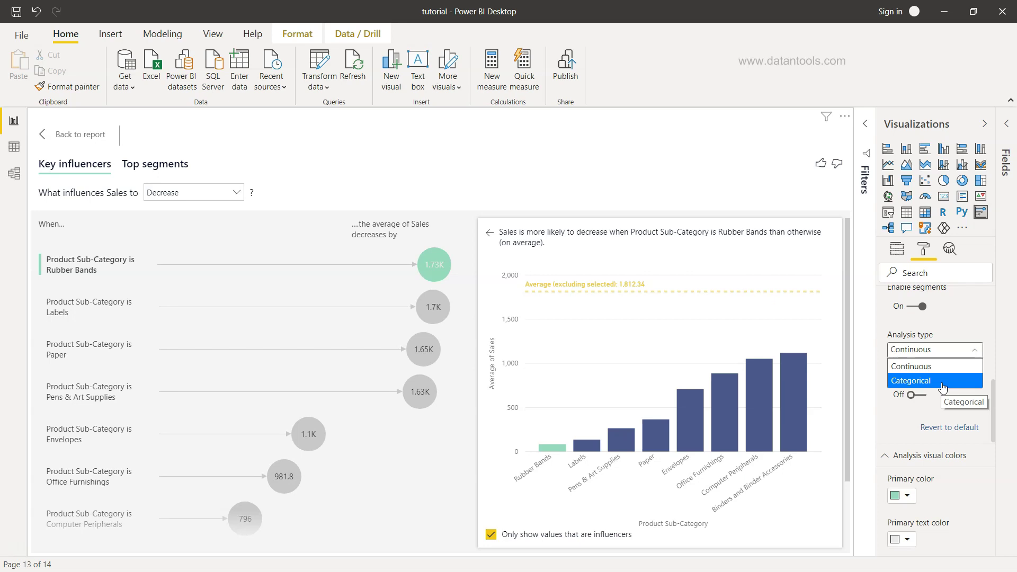
pyautogui.click(947, 406)
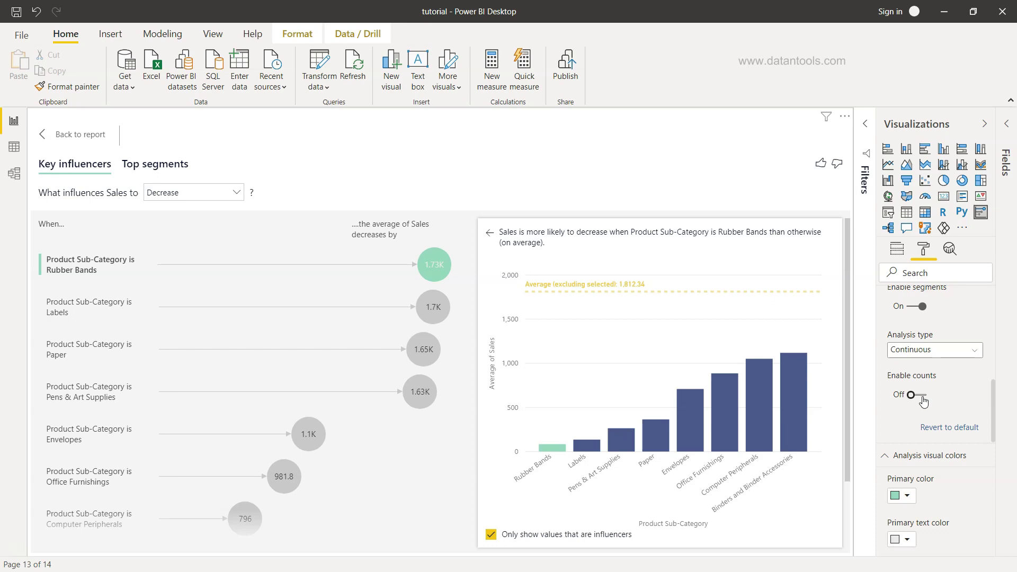
# - Collapse the Analysis, General, Analysis visual colors and Drill visual colors formatting sections
pyautogui.scroll(5, 924, 402)
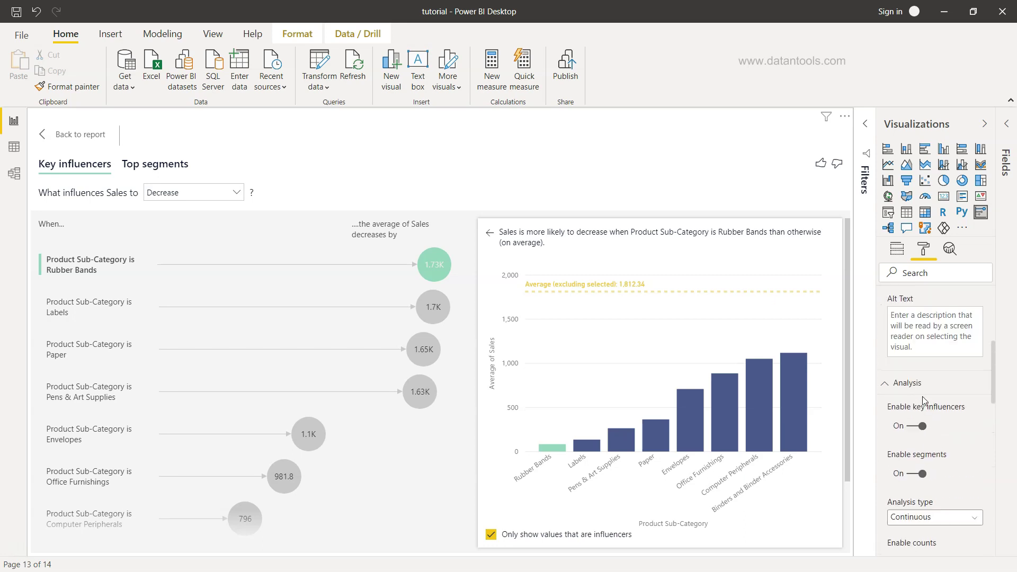
pyautogui.click(892, 385)
pyautogui.scroll(2, 894, 371)
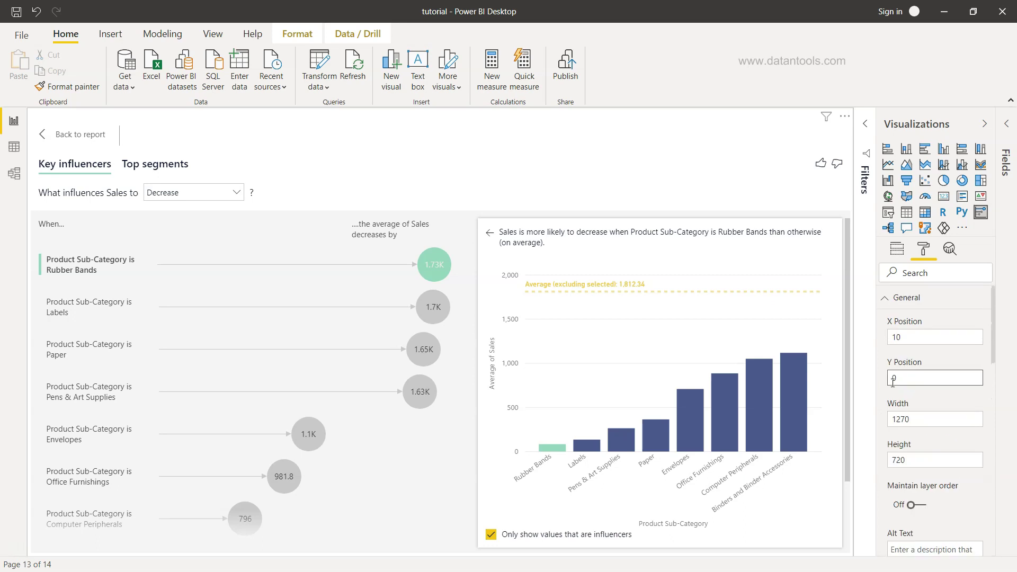
pyautogui.click(891, 306)
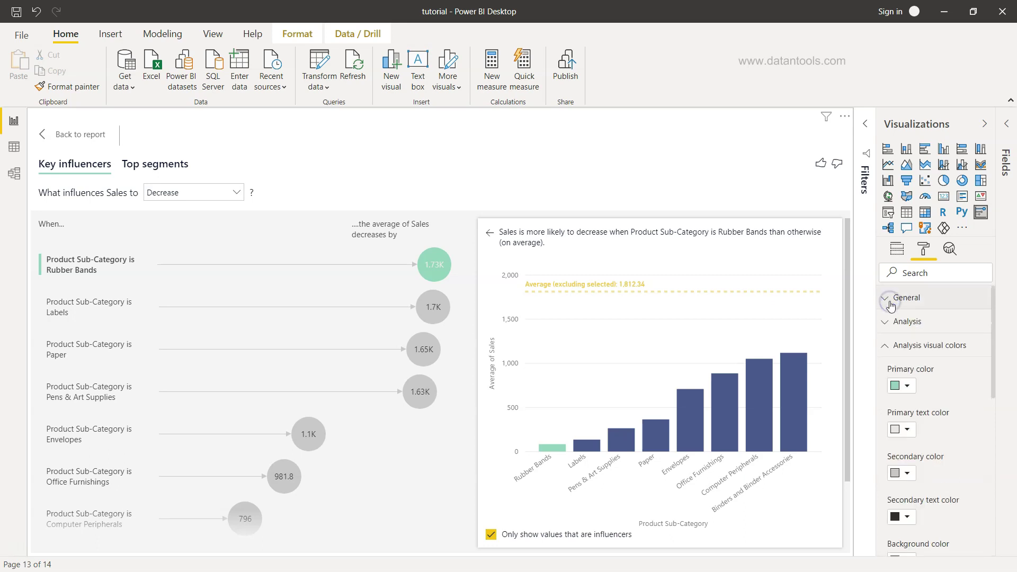
pyautogui.click(890, 347)
pyautogui.click(886, 371)
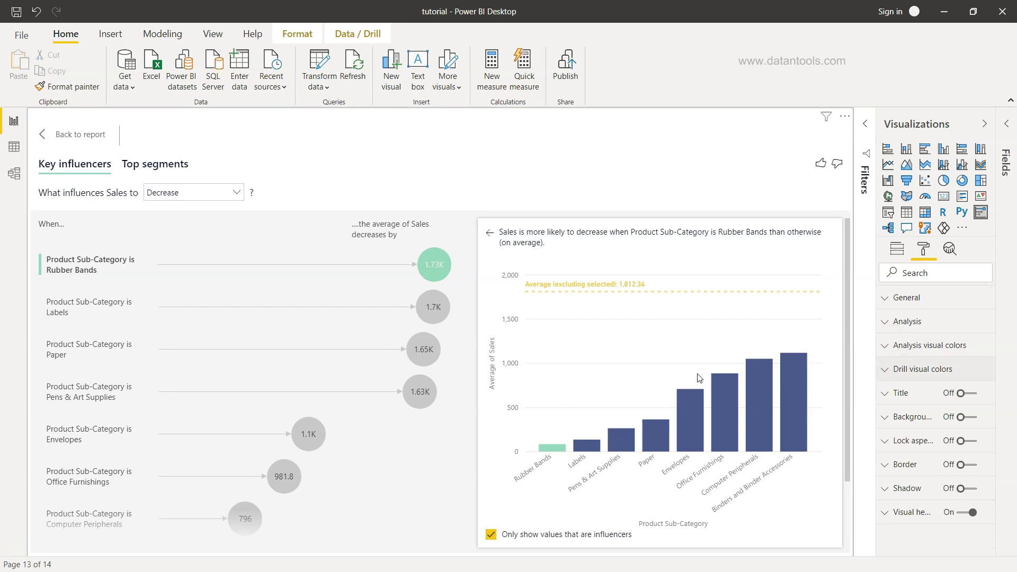